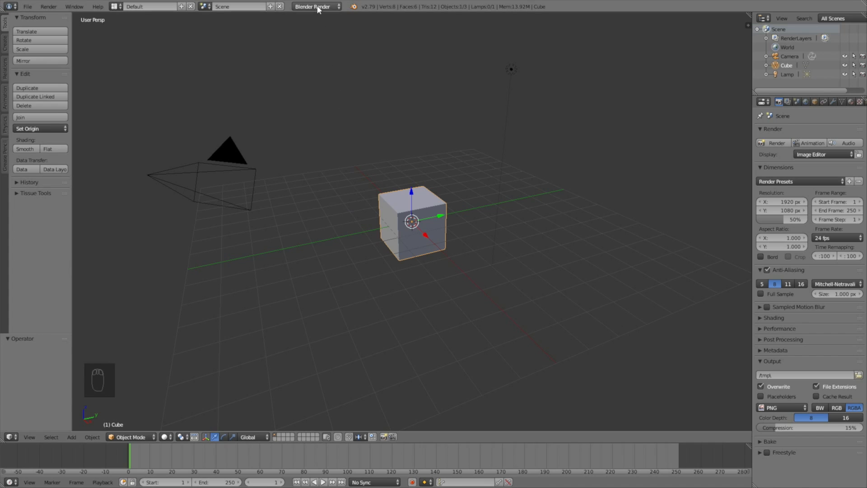
# - Set the render engine to Cycles Render and delete the default cube
pyautogui.click(325, 37)
pyautogui.press('x')
pyautogui.click(345, 183)
# - Add a monkey mesh at the scene's origin
pyautogui.hotkey('shift', 'a')
pyautogui.moveTo(375, 203)
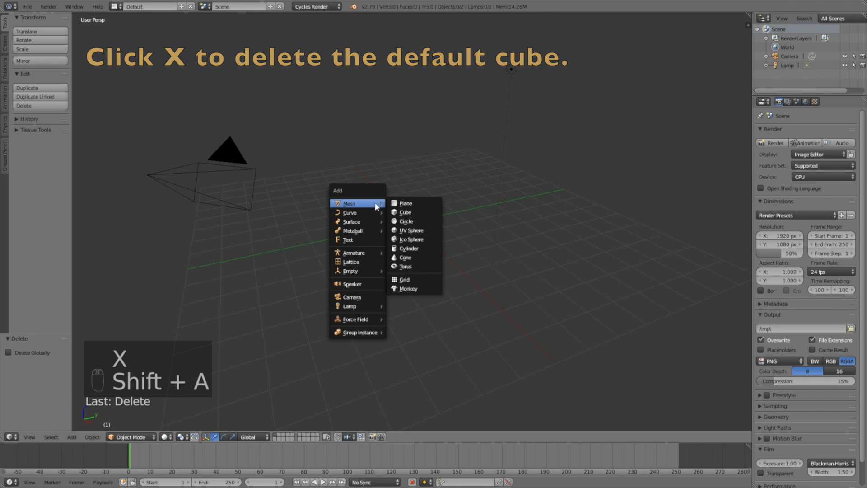
pyautogui.click(415, 291)
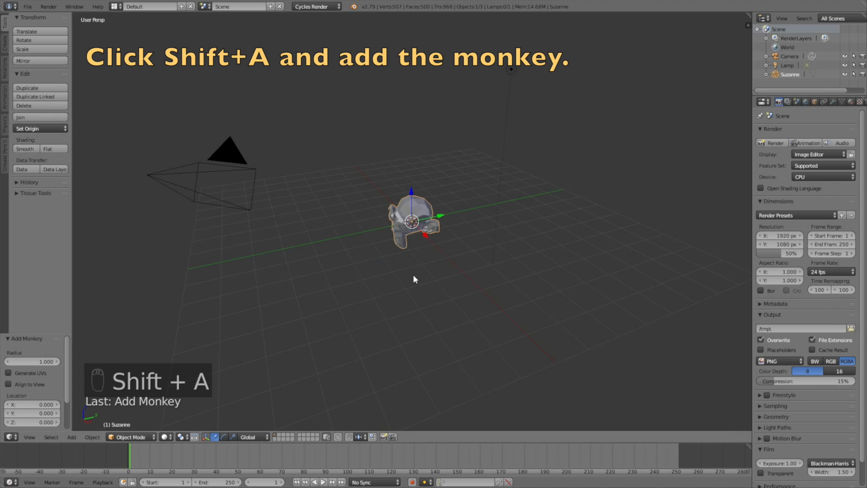
# - Add a Subdivision Surface modifier to the monkey with 4 view and 6 render subdivisions
pyautogui.click(833, 102)
pyautogui.click(800, 132)
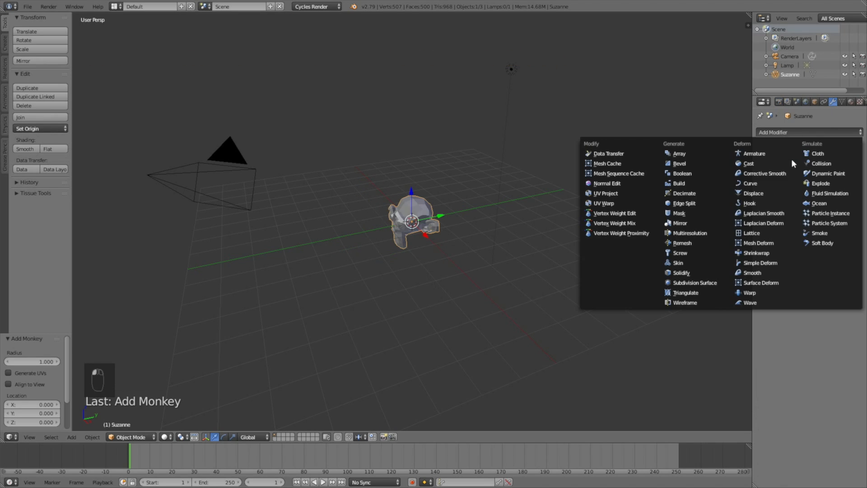
pyautogui.click(716, 282)
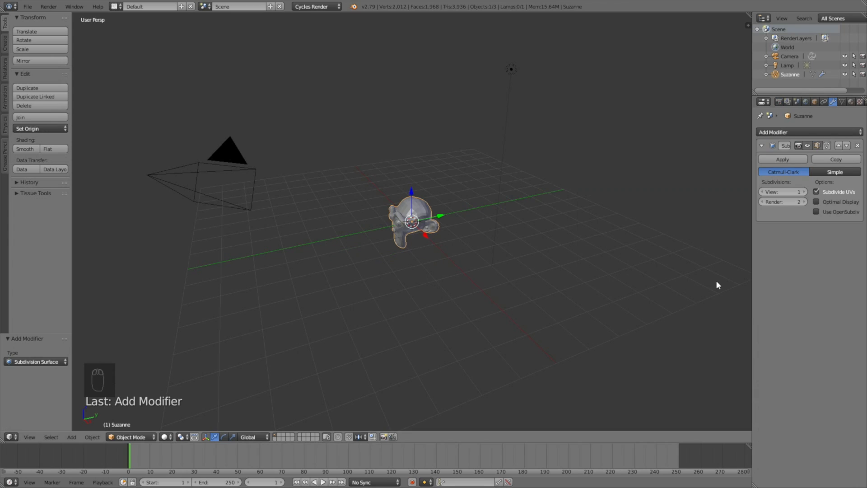
pyautogui.click(805, 199)
pyautogui.click(806, 193)
pyautogui.click(805, 192)
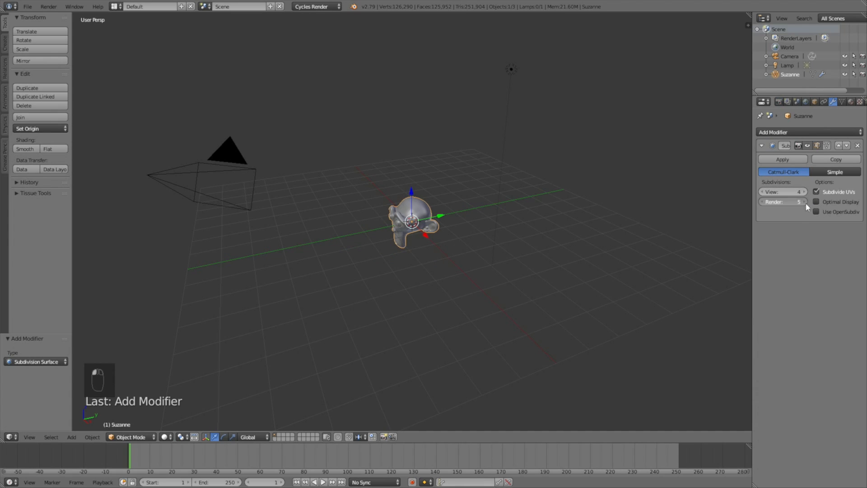
pyautogui.click(806, 202)
# - Add a plane and move it down about 1 unit along the Z axis, beneath the monkey
pyautogui.scroll(5, 364, 242)
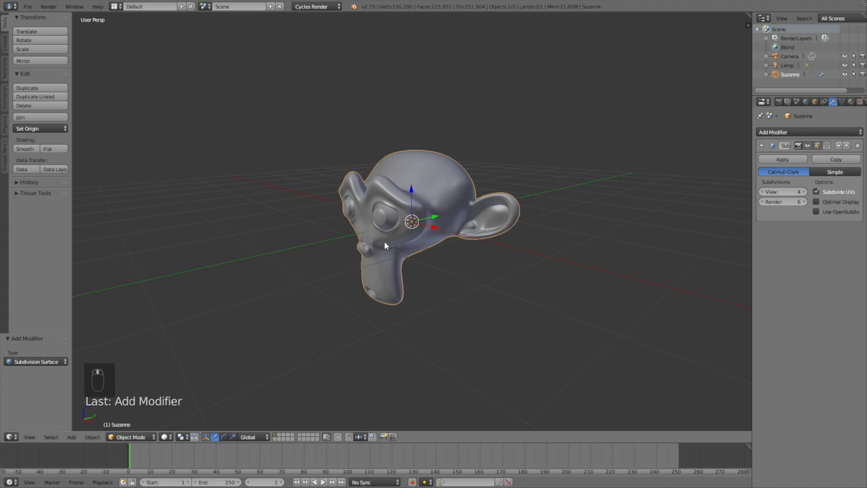
pyautogui.scroll(3, 384, 244)
pyautogui.hotkey('shift', 'a')
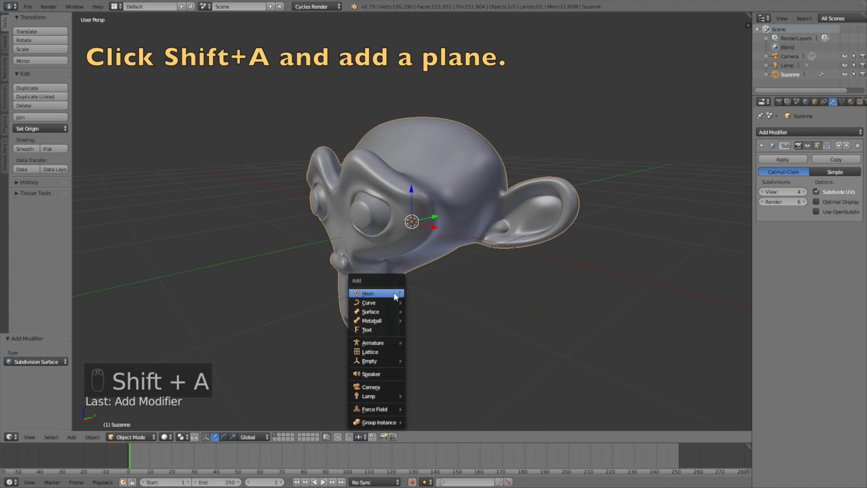
pyautogui.click(418, 291)
pyautogui.scroll(-4, 420, 284)
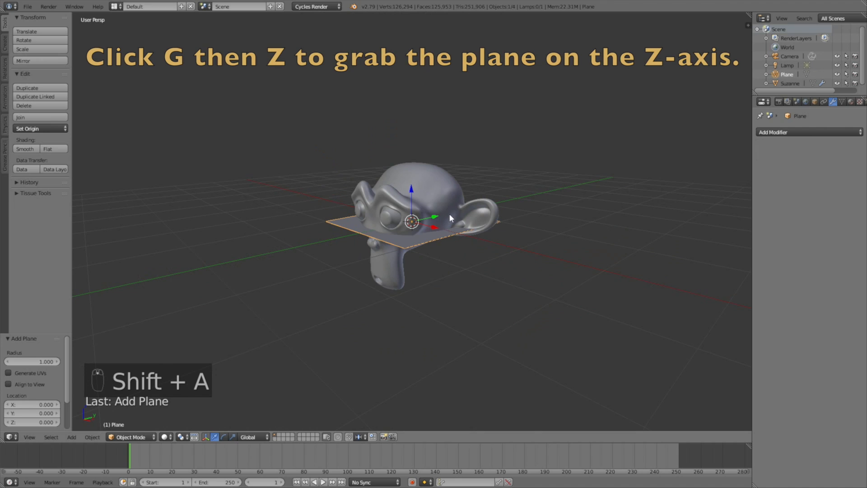
pyautogui.press('g')
pyautogui.press('z')
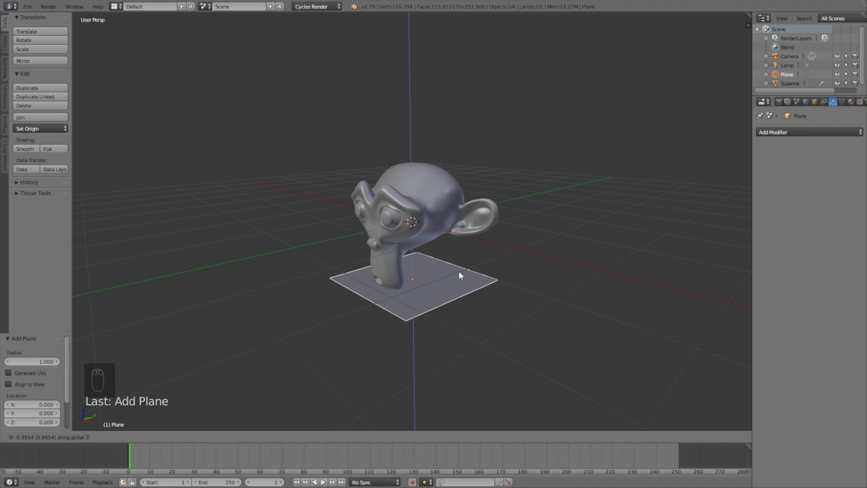
pyautogui.click(459, 271)
# - Scale the plane up by a factor of about 5.6 to form a floor
pyautogui.scroll(-5, 456, 269)
pyautogui.press('s')
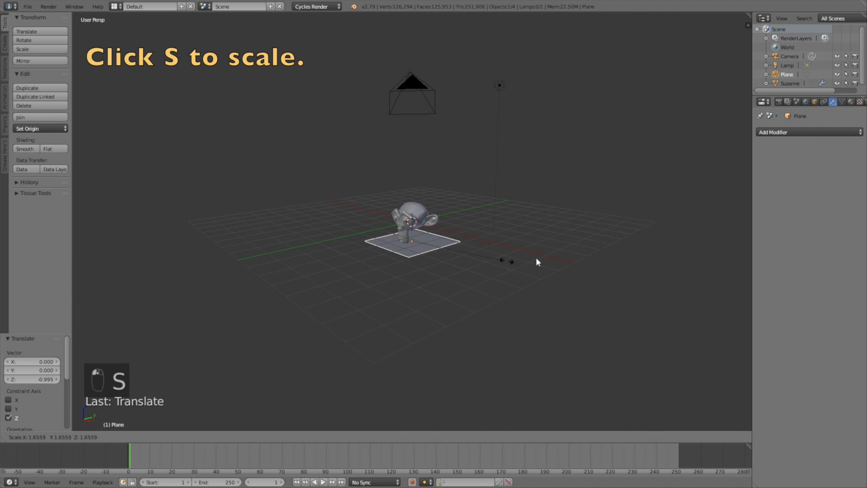
pyautogui.click(723, 235)
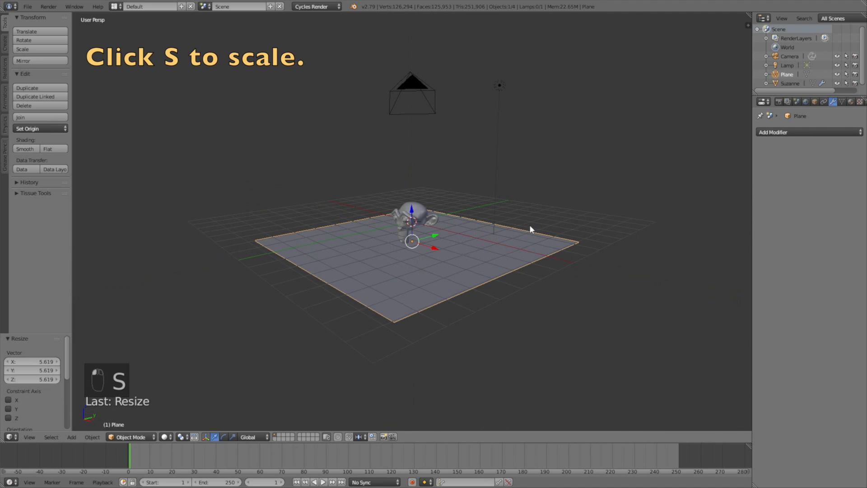
# - Change the scene's lamp to a Sun and set its size to 1
pyautogui.scroll(5, 529, 228)
pyautogui.scroll(-2, 522, 231)
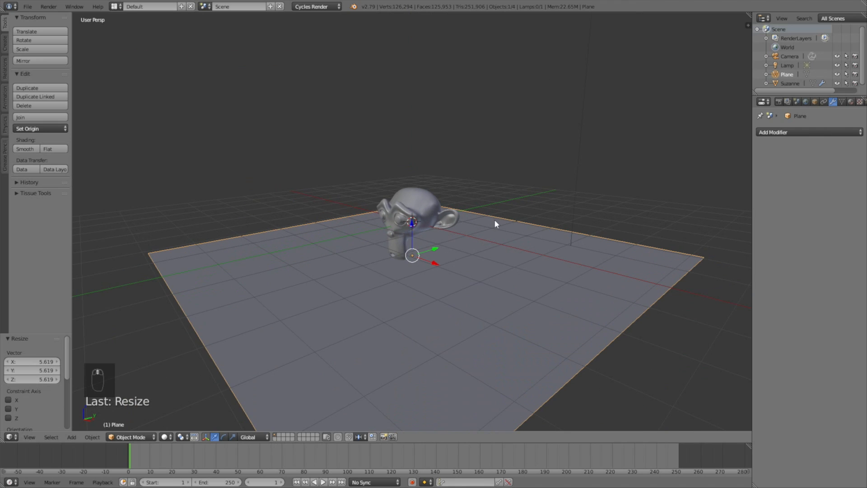
pyautogui.scroll(-2, 581, 100)
pyautogui.rightClick(523, 49)
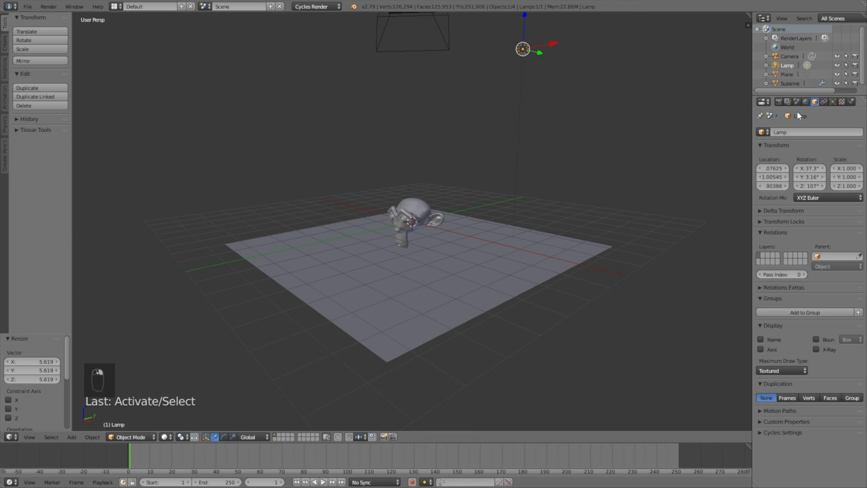
pyautogui.click(833, 102)
pyautogui.click(788, 181)
pyautogui.click(788, 193)
pyautogui.write('1')
pyautogui.press('Return')
# - Give the sun lamp an Emission surface with a strength of 7
pyautogui.click(813, 228)
pyautogui.click(827, 255)
pyautogui.write('7')
pyautogui.press('Return')
# - Move the sun lamp about 2.6 in X, -9.3 in Y and 1.2 in Z, and rotate it about 56° towards the monkey
pyautogui.moveTo(539, 142); pyautogui.dragTo(599, 129, button='middle')
pyautogui.scroll(-4, 490, 167)
pyautogui.moveTo(489, 167); pyautogui.dragTo(503, 207, button='middle')
pyautogui.press('g')
pyautogui.click(600, 186)
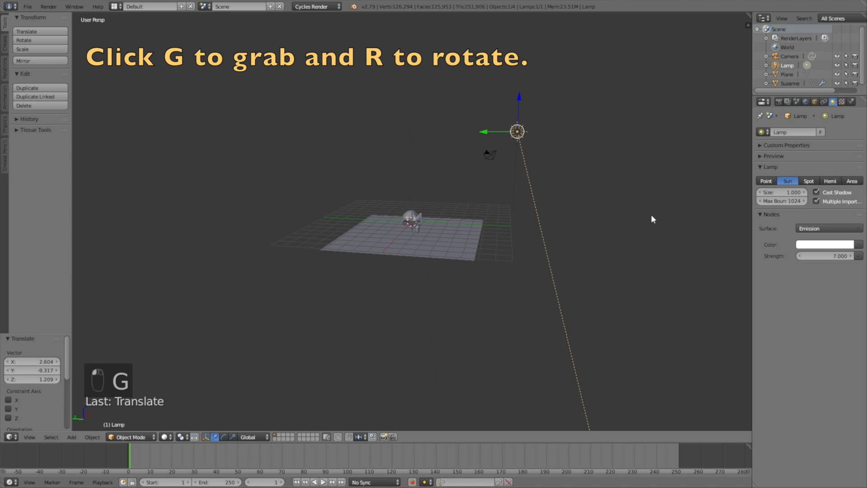
pyautogui.press('r')
pyautogui.click(521, 236)
# - Preview the lit monkey and floor in rendered view, and return to solid shading
pyautogui.moveTo(522, 237); pyautogui.dragTo(452, 234, button='middle')
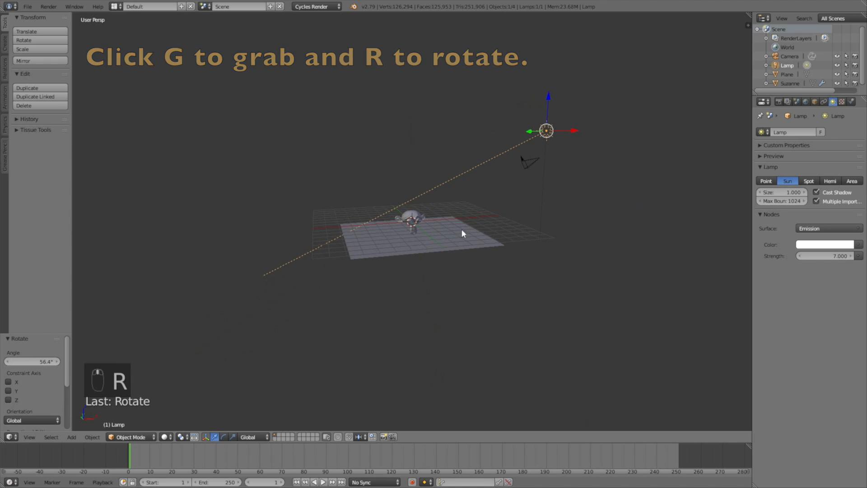
pyautogui.scroll(6, 466, 204)
pyautogui.hotkey('shift', 'z')
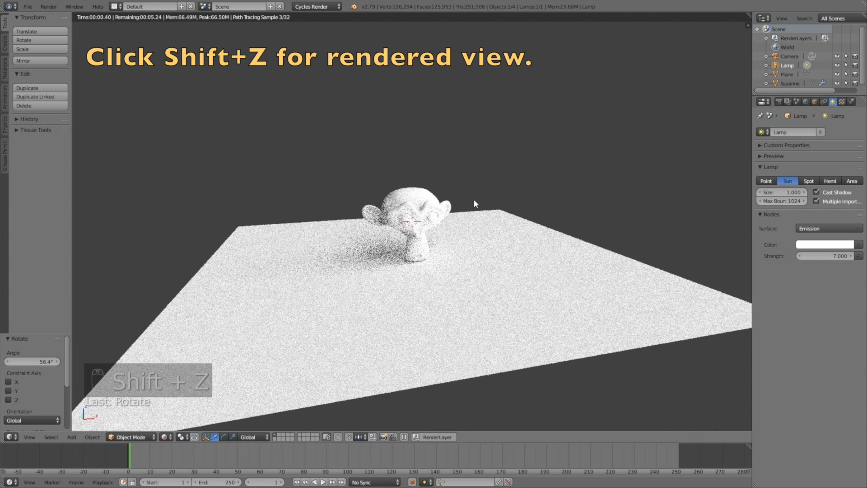
pyautogui.hotkey('shift', 'z')
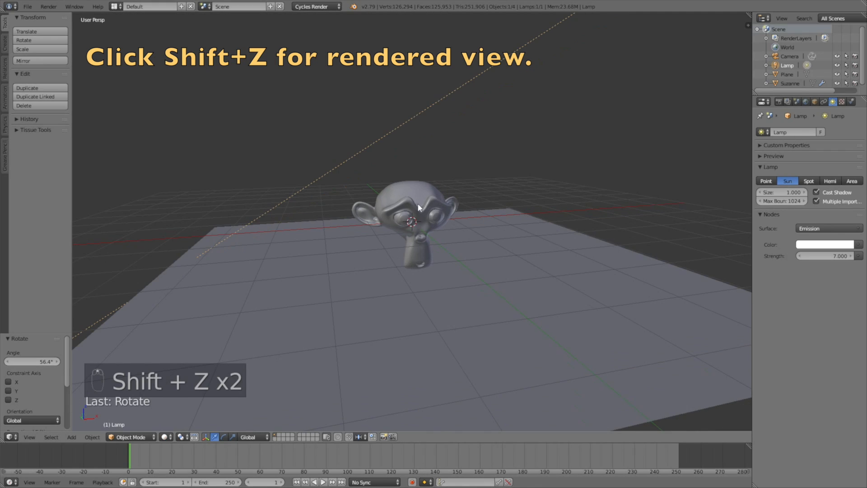
# - Give the monkey a new Principled BSDF material with metallic 0.8 and roughness 0.35, and check it in rendered view
pyautogui.rightClick(417, 208)
pyautogui.click(851, 101)
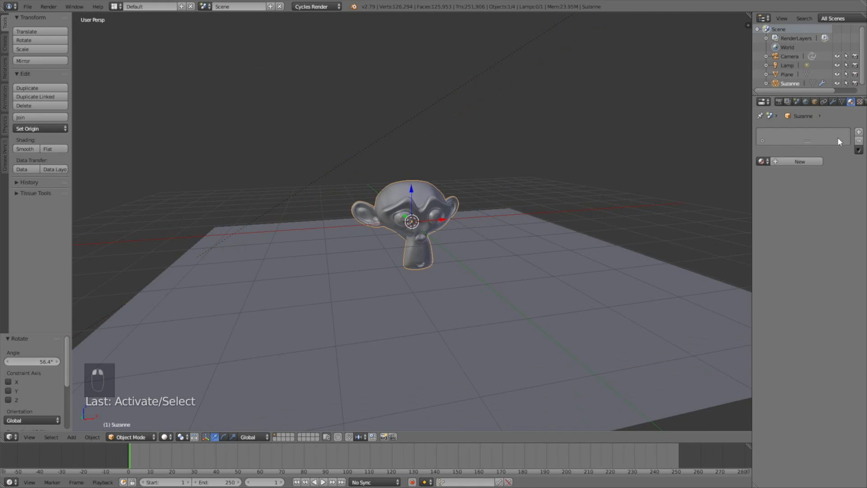
pyautogui.click(800, 162)
pyautogui.click(803, 211)
pyautogui.click(777, 341)
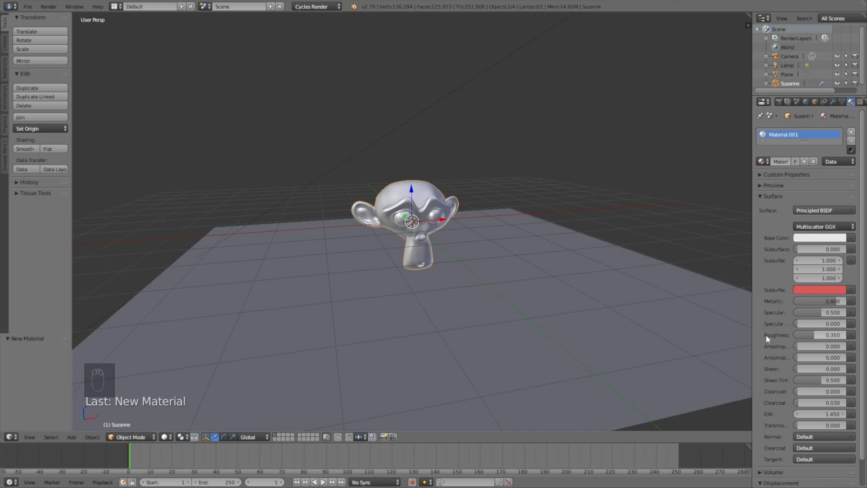
pyautogui.hotkey('shift', 'z')
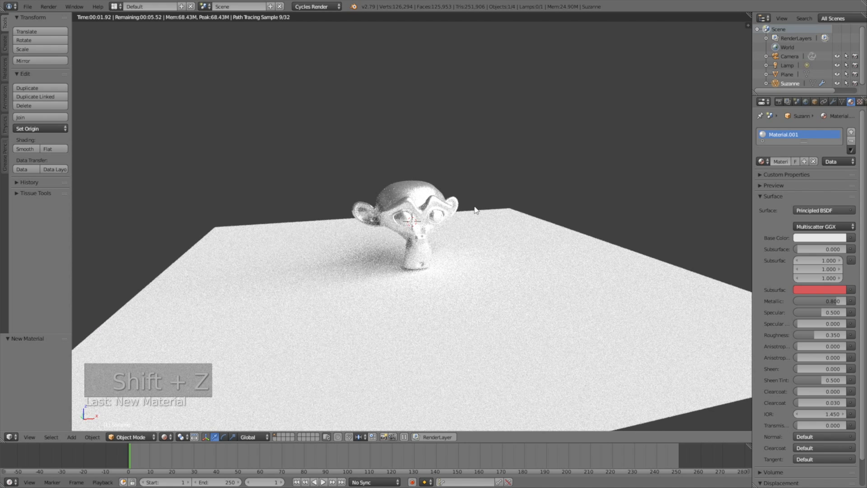
pyautogui.hotkey('shift', 'z')
# - Give the floor plane a new Glossy BSDF material with a roughness of 0.1
pyautogui.scroll(2, 492, 199)
pyautogui.rightClick(535, 216)
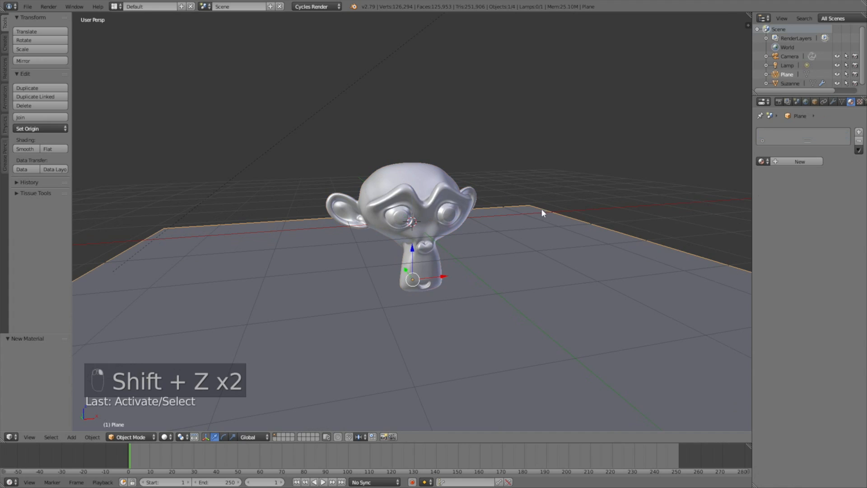
pyautogui.click(808, 161)
pyautogui.click(824, 210)
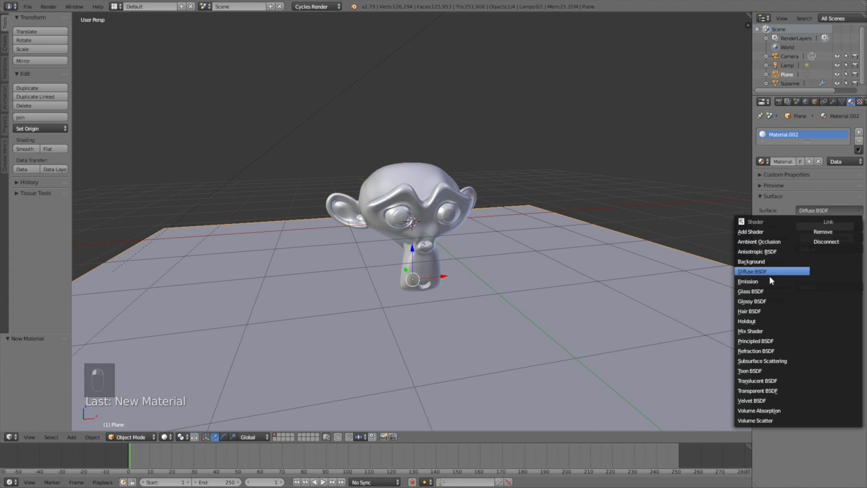
pyautogui.click(753, 300)
pyautogui.click(820, 250)
pyautogui.write('0.1')
pyautogui.press('Return')
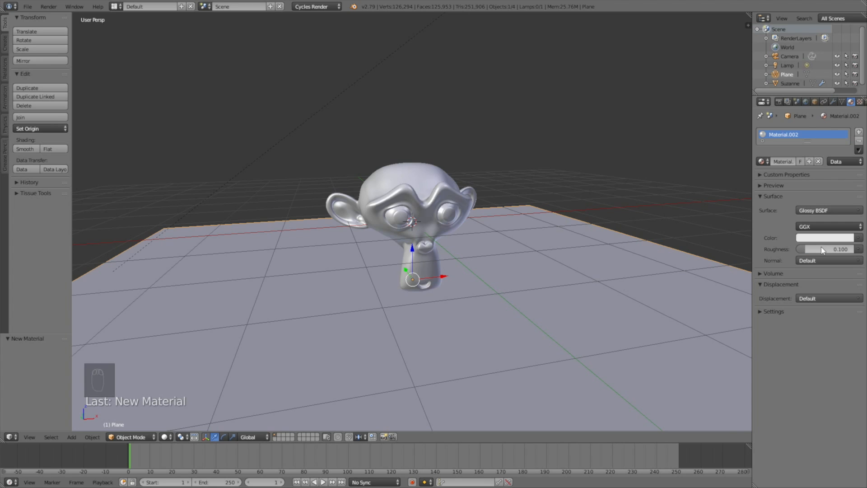
# - Darken the floor material's colour to nearly black and show the scene in rendered view
pyautogui.click(826, 238)
pyautogui.click(846, 159)
pyautogui.hotkey('shift', 'z')
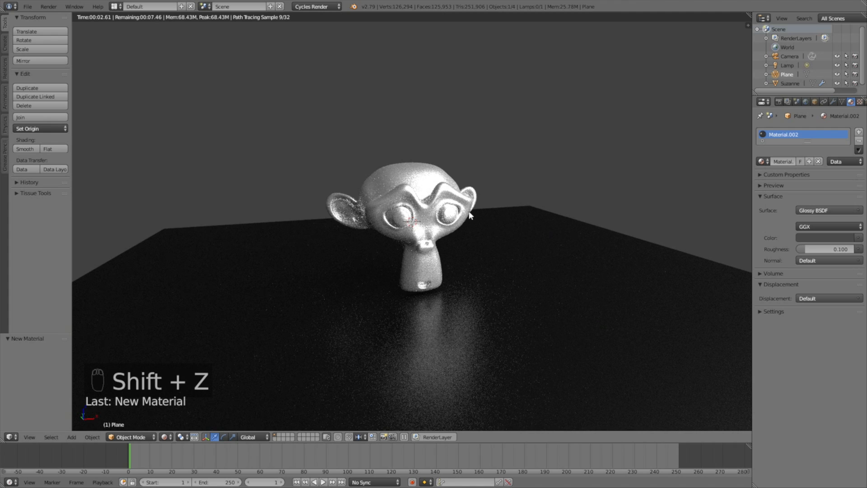
# - Set the world background colour to an Environment Texture using Chelsea_Stairs_3k.hdr from the Chelsea_Stairs folder
pyautogui.click(806, 102)
pyautogui.click(803, 182)
pyautogui.click(862, 197)
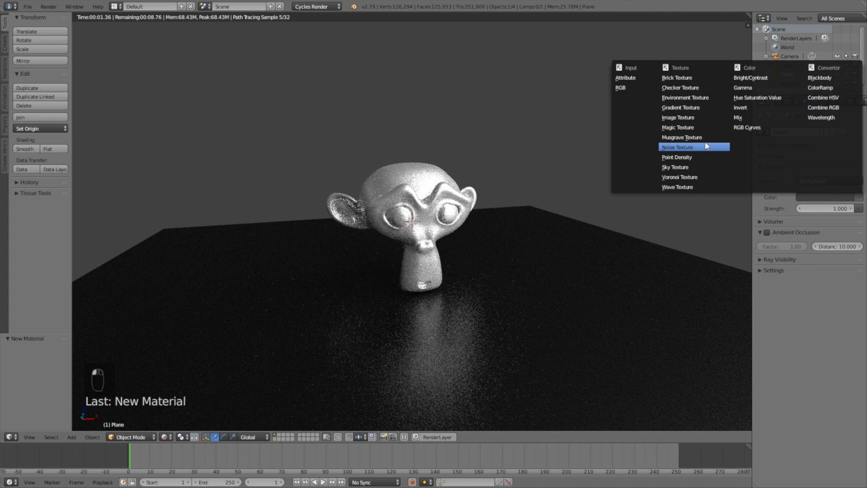
pyautogui.click(686, 98)
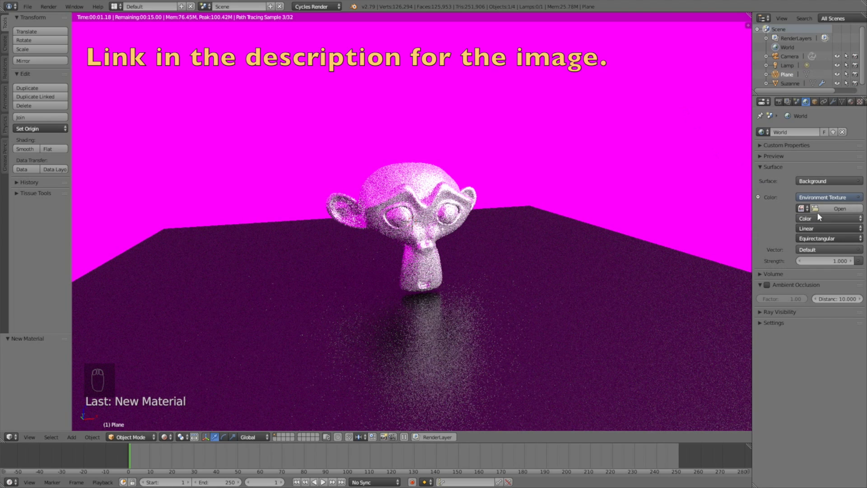
pyautogui.click(826, 210)
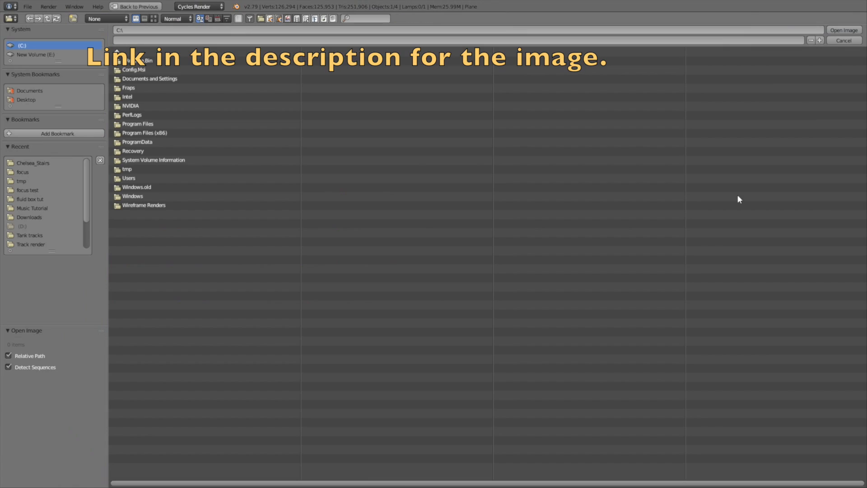
pyautogui.click(31, 159)
pyautogui.click(209, 61)
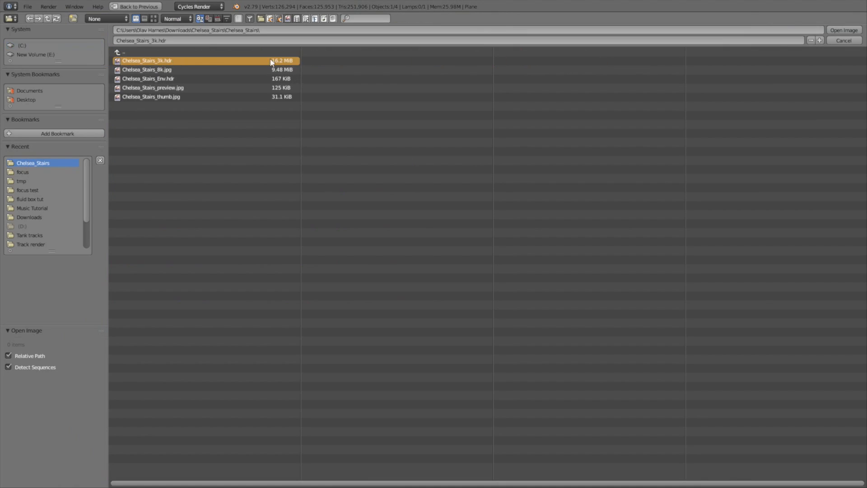
pyautogui.click(830, 33)
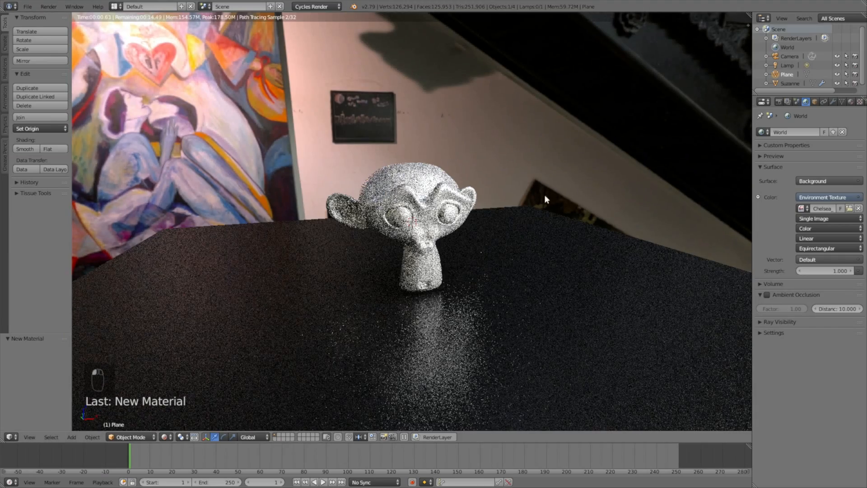
# - Set the Cycles render device to GPU Compute
pyautogui.moveTo(608, 208); pyautogui.dragTo(564, 205, button='middle')
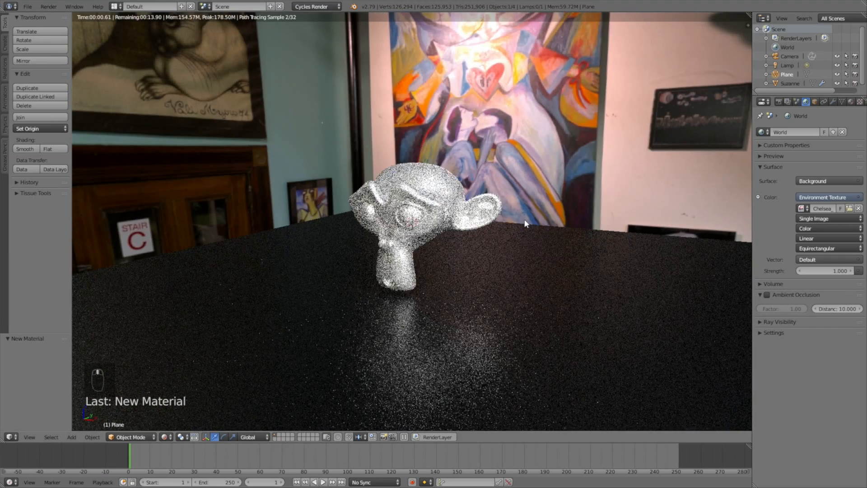
pyautogui.click(778, 101)
pyautogui.click(812, 178)
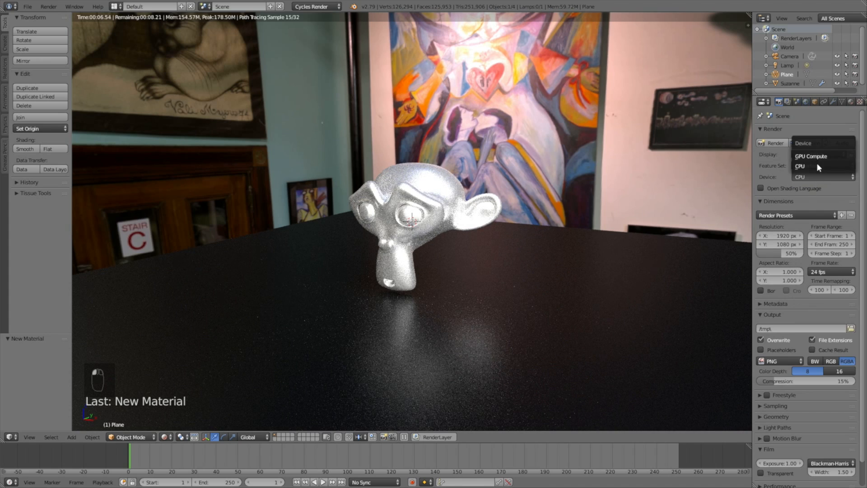
pyautogui.click(816, 163)
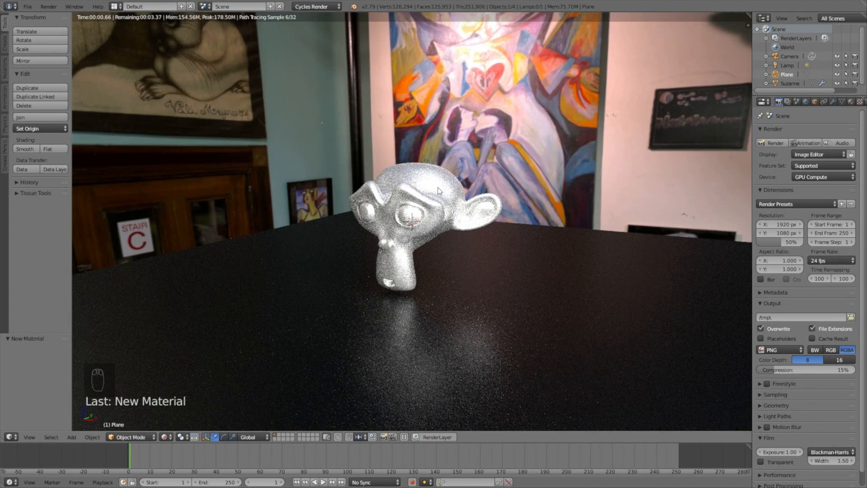
# - Select the monkey and set both the render and preview samples to 400
pyautogui.rightClick(437, 187)
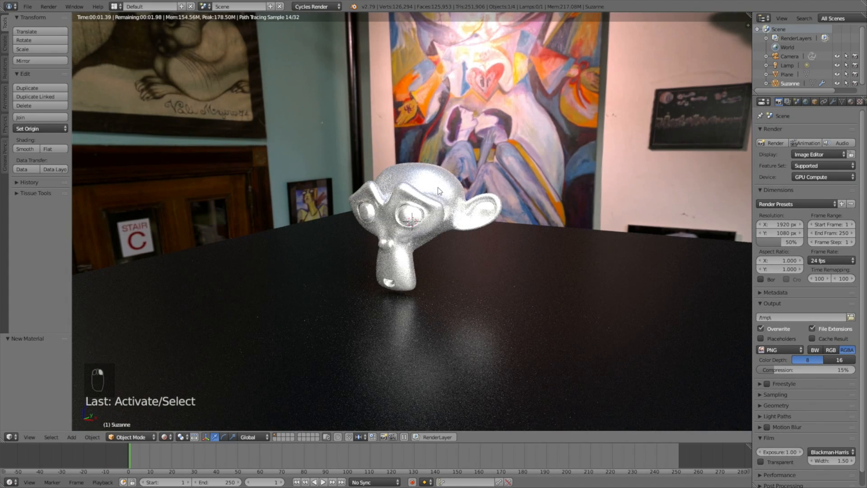
pyautogui.click(776, 394)
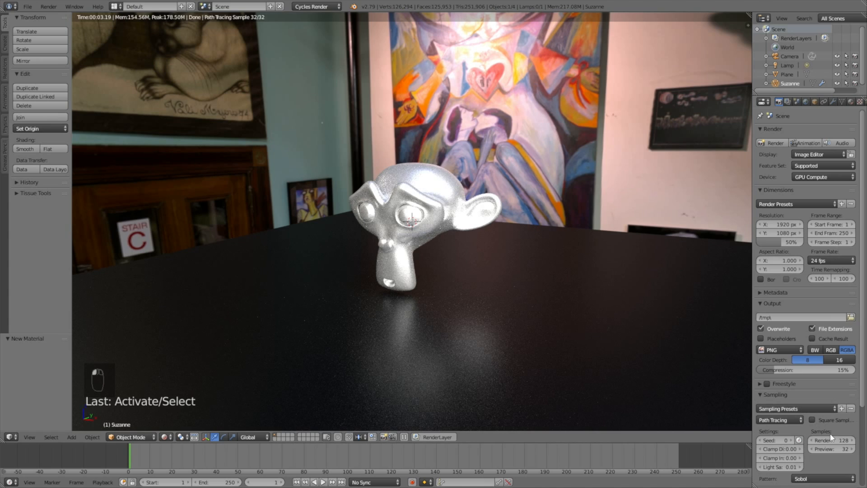
pyautogui.write('0')
pyautogui.press('Return')
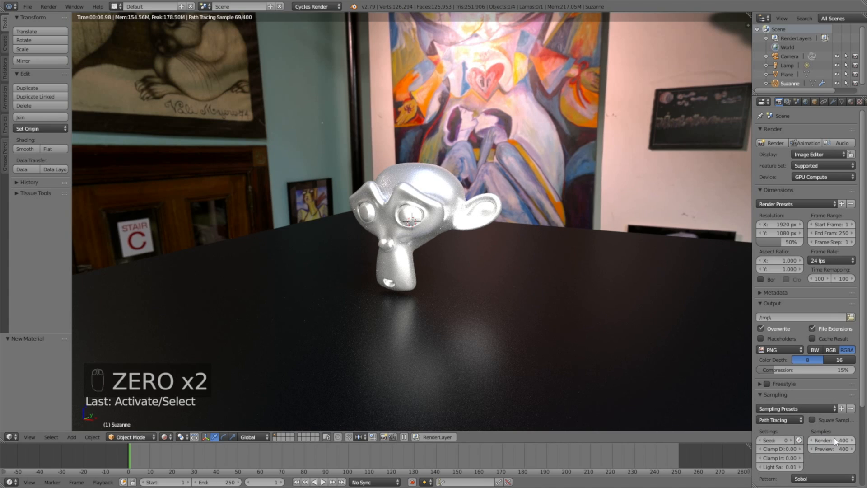
# - Change the base colour of the monkey's metallic material to a strong medium blue
pyautogui.scroll(3, 470, 278)
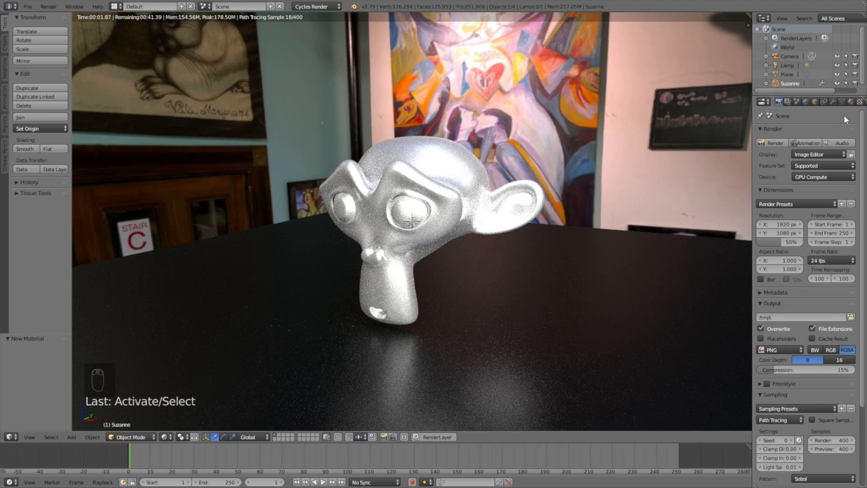
pyautogui.click(851, 102)
pyautogui.click(804, 238)
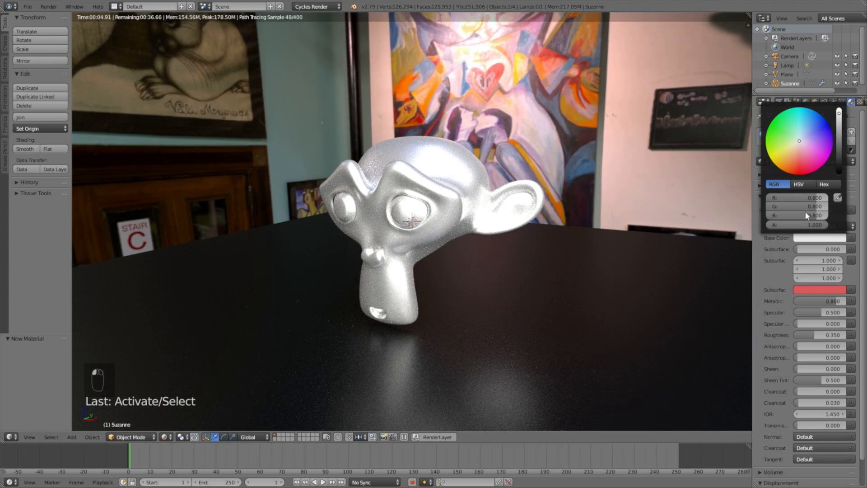
pyautogui.moveTo(809, 127); pyautogui.dragTo(816, 121)
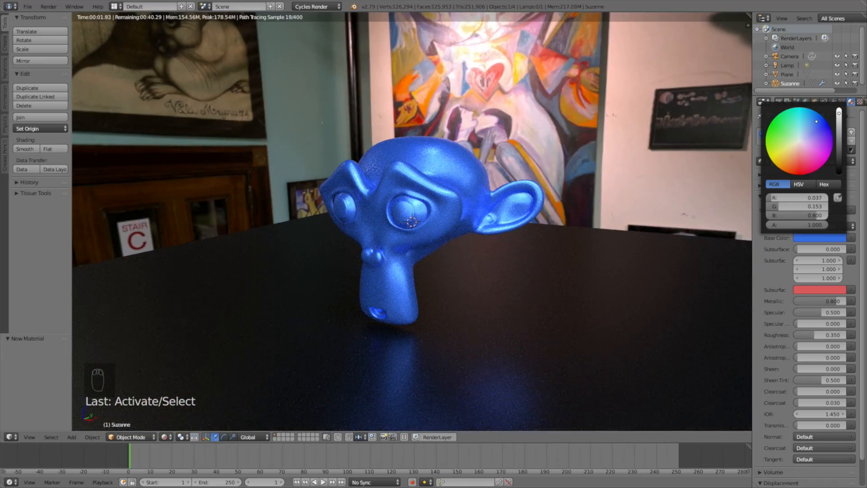
pyautogui.moveTo(598, 177); pyautogui.dragTo(551, 277, button='middle')
pyautogui.click(819, 237)
pyautogui.moveTo(816, 121); pyautogui.dragTo(813, 119)
pyautogui.moveTo(506, 190); pyautogui.dragTo(458, 182, button='middle')
pyautogui.click(804, 238)
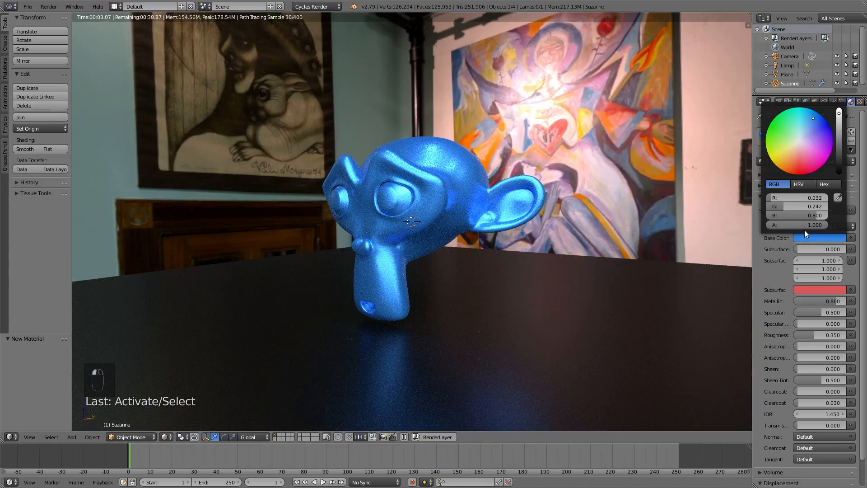
pyautogui.moveTo(814, 118); pyautogui.dragTo(815, 120)
pyautogui.moveTo(471, 225); pyautogui.dragTo(451, 252, button='middle')
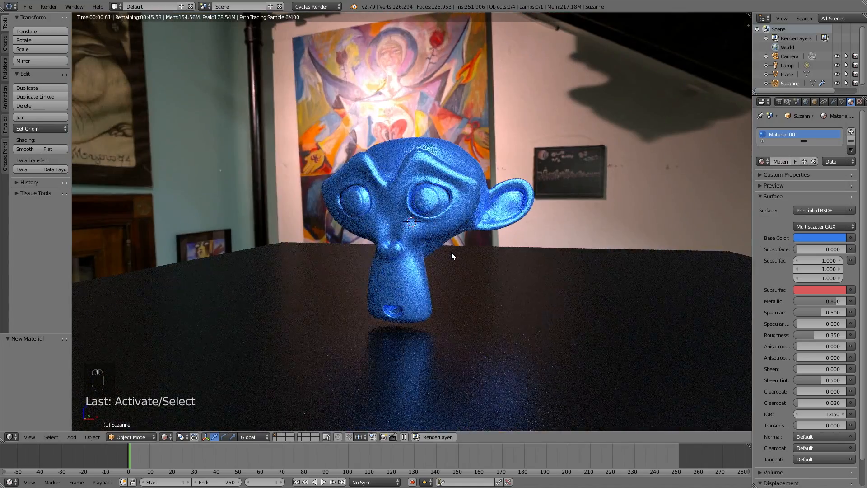
# - Look through the camera in solid view and fly it to a low close-up with the monkey right of centre
pyautogui.hotkey('shift', 'z')
pyautogui.press('KP_0')
pyautogui.rightClick(497, 126)
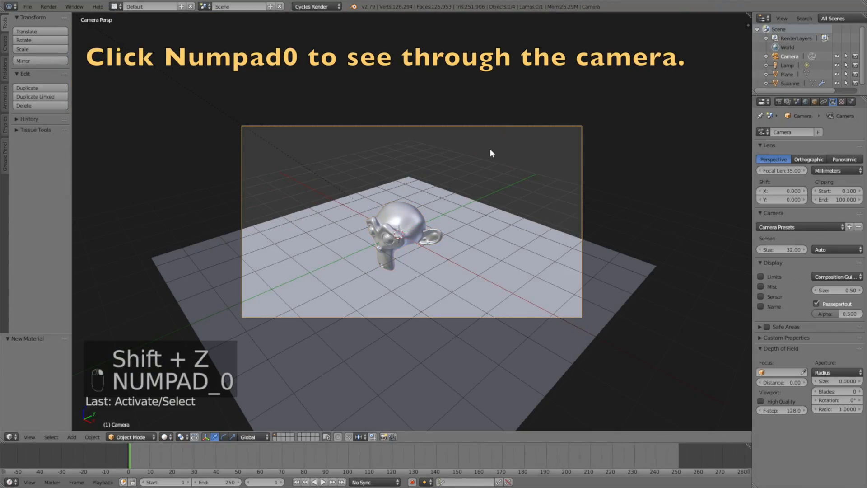
pyautogui.hotkey('shift', 'f')
pyautogui.press('w')
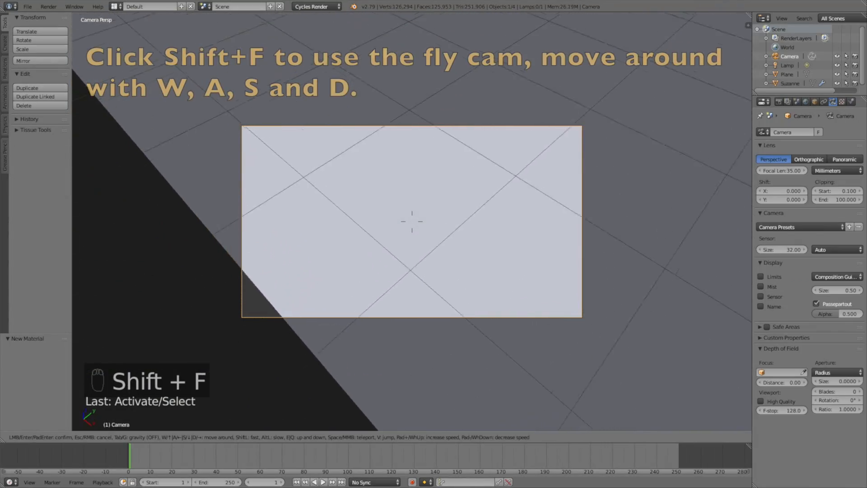
pyautogui.press('s')
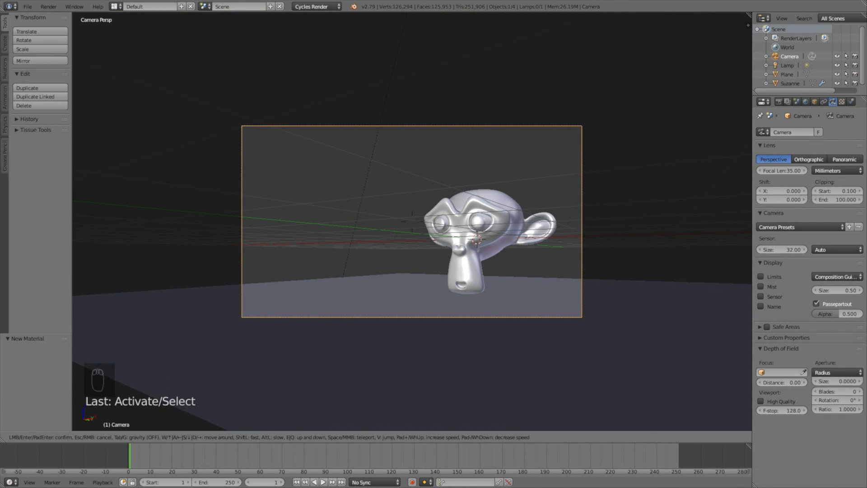
pyautogui.press('s')
pyautogui.press('w')
pyautogui.click(411, 221)
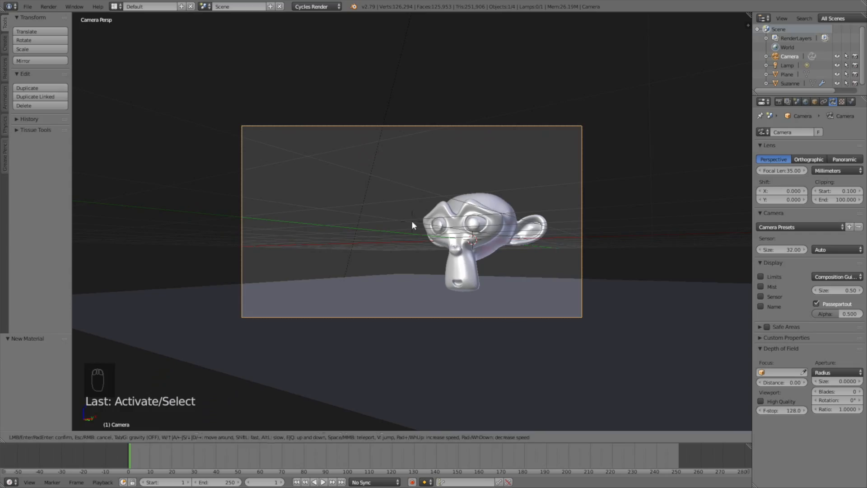
# - Show the camera view rendered and fly the camera slightly sideways so the bright painting sits behind the monkey
pyautogui.scroll(2, 411, 220)
pyautogui.hotkey('shift', 'z')
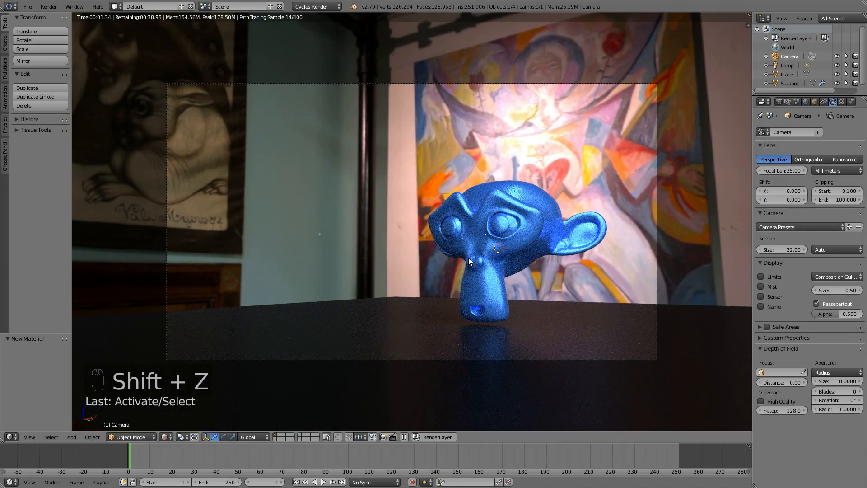
pyautogui.hotkey('shift', 'f')
pyautogui.press('d')
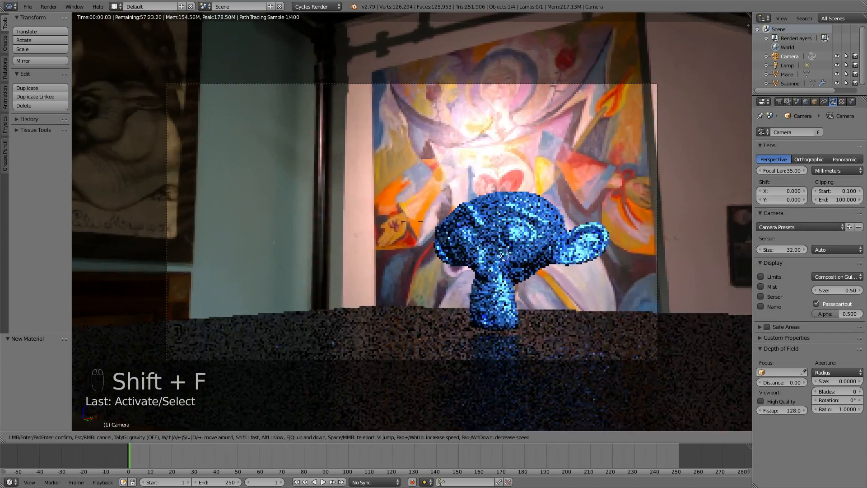
pyautogui.click(412, 221)
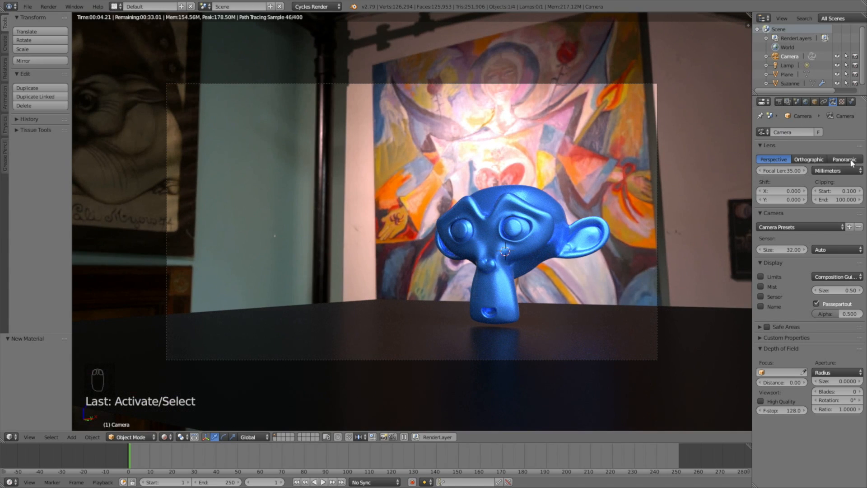
# - Set the camera's depth of field focus to the Suzanne object and its aperture type to F-stop
pyautogui.click(803, 372)
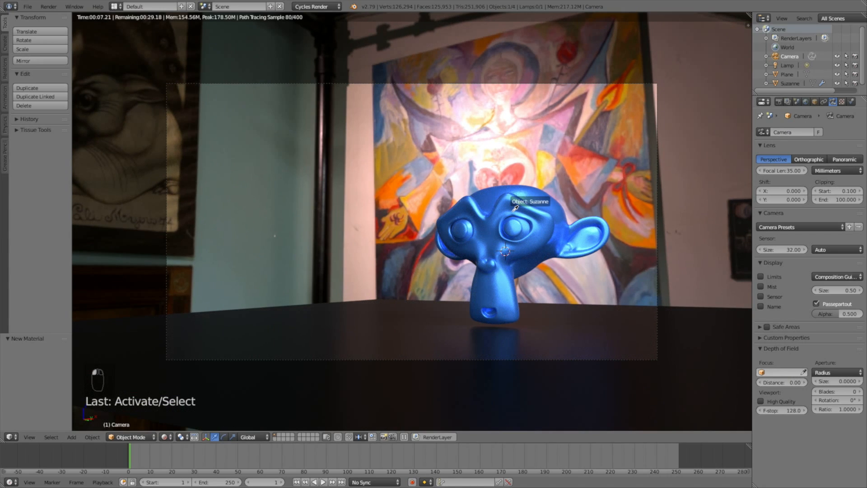
pyautogui.click(512, 216)
pyautogui.click(833, 372)
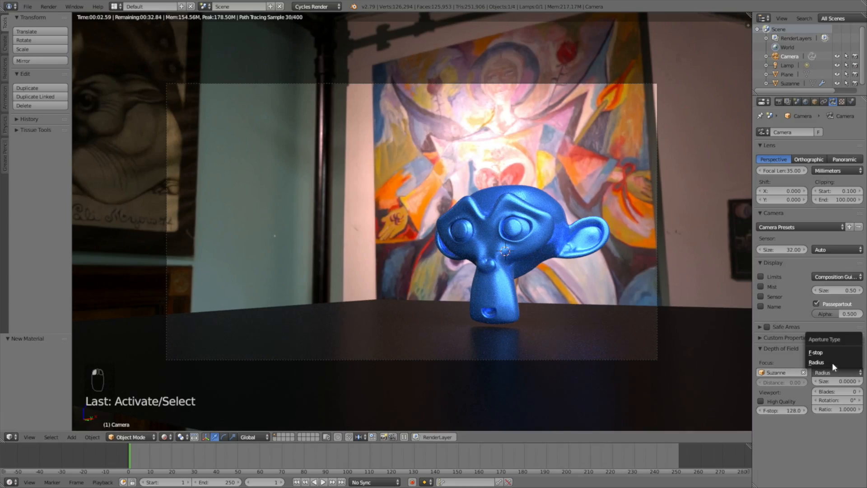
pyautogui.click(830, 353)
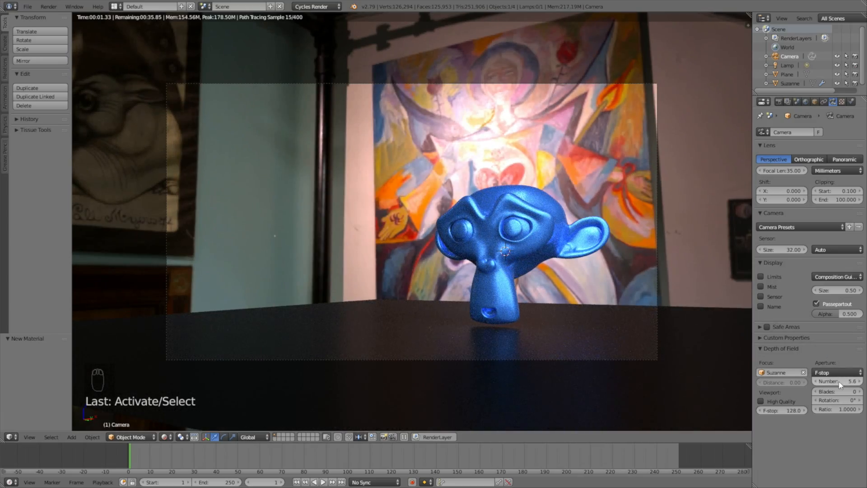
# - Set the camera's aperture F-stop number to 0.4 to blur the background
pyautogui.moveTo(837, 381); pyautogui.dragTo(812, 381)
pyautogui.click(860, 382)
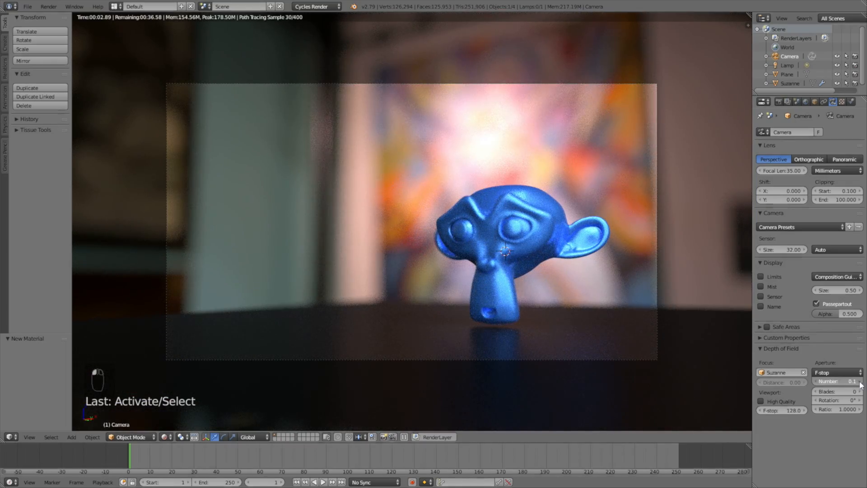
pyautogui.click(859, 382)
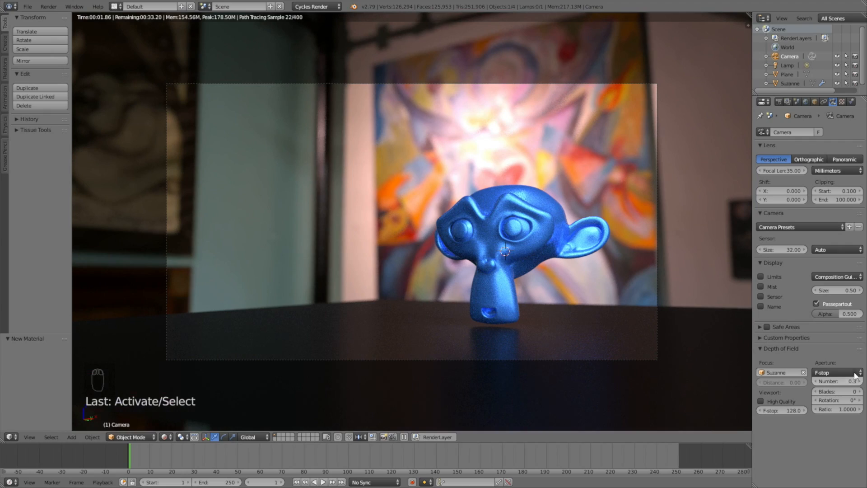
pyautogui.press('Home')
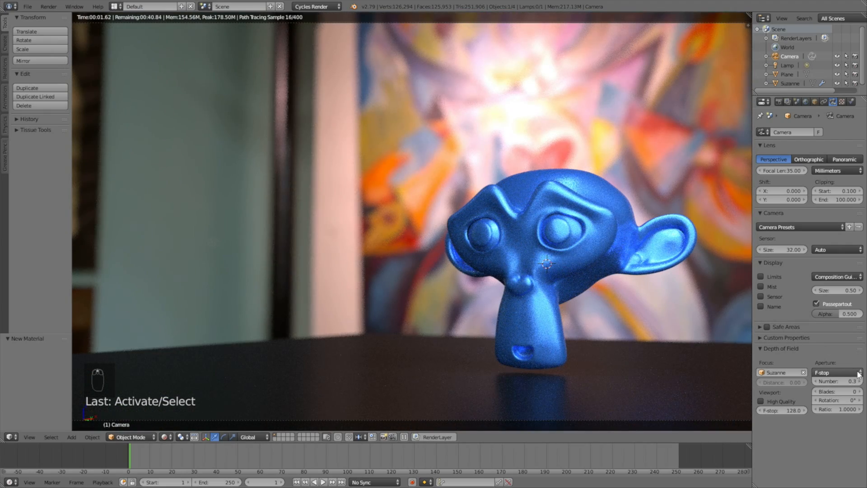
pyautogui.click(859, 382)
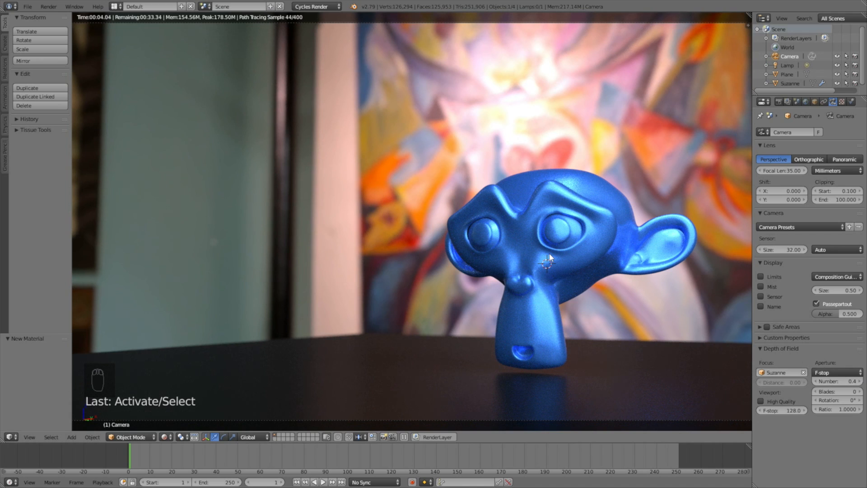
# - In solid view, fly the camera lower and around to a more frontal view of the monkey
pyautogui.scroll(-3, 549, 253)
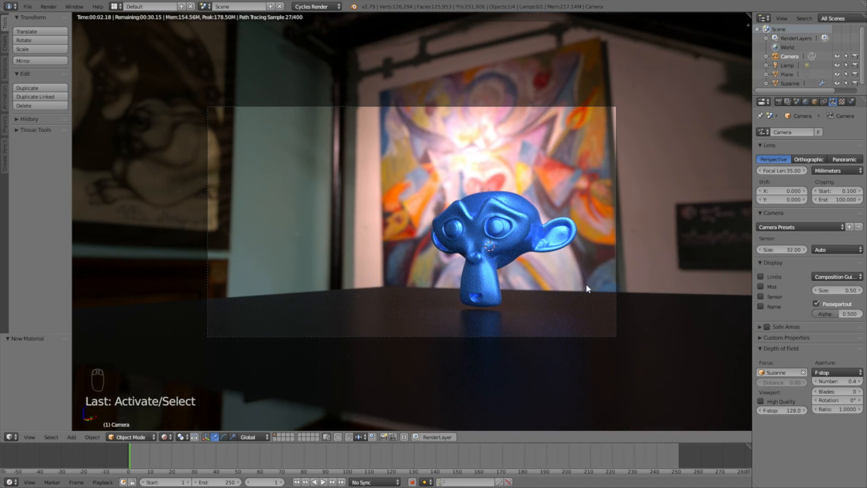
pyautogui.hotkey('shift', 'z')
pyautogui.hotkey('shift', 'f')
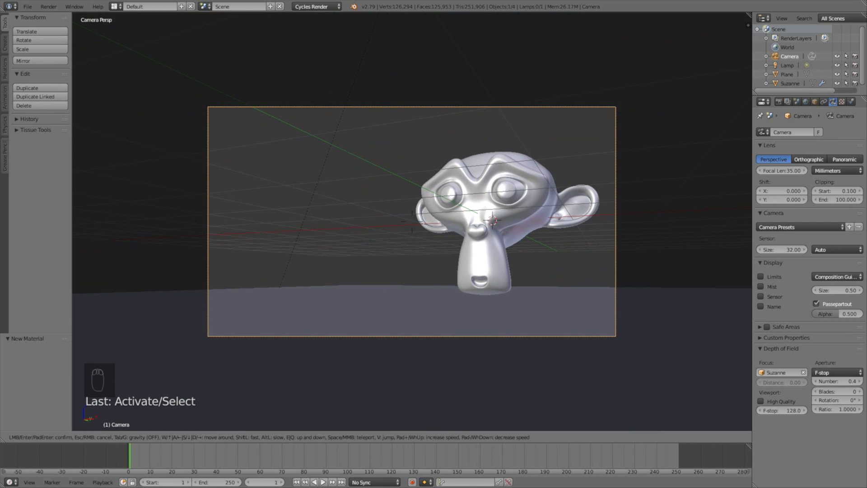
pyautogui.click(413, 224)
# - Raise the floor plane about 0.039 along Z to meet the monkey's chin and show the result in rendered view
pyautogui.rightClick(521, 292)
pyautogui.press('g')
pyautogui.press('z')
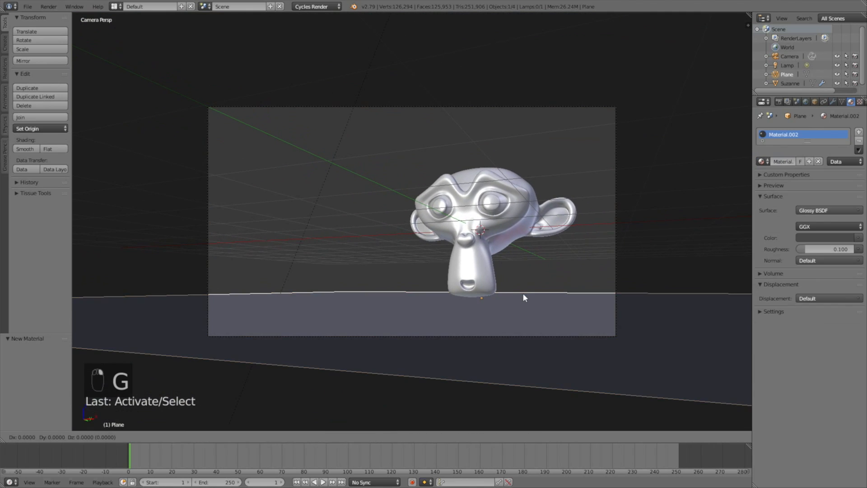
pyautogui.click(523, 291)
pyautogui.hotkey('shift', 'z')
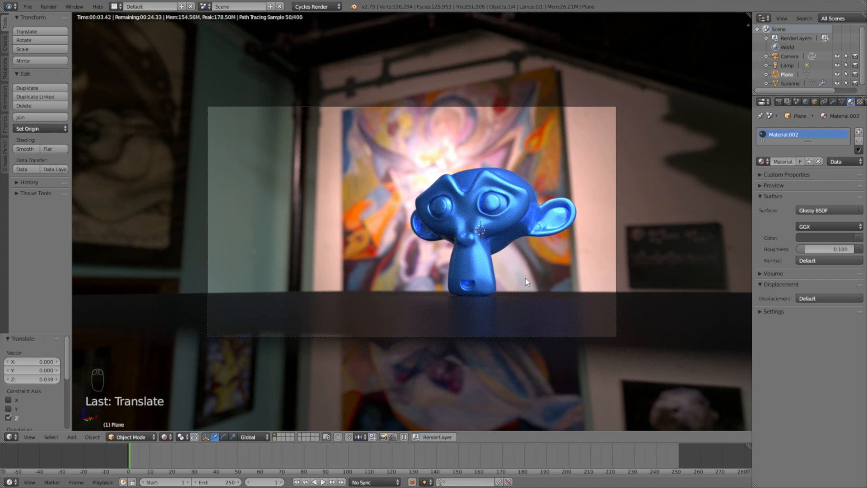
# - Return to solid view and fly the camera to reframe the monkey slightly lower and further right of centre
pyautogui.hotkey('shift', 'z')
pyautogui.rightClick(522, 107)
pyautogui.hotkey('shift', 'f')
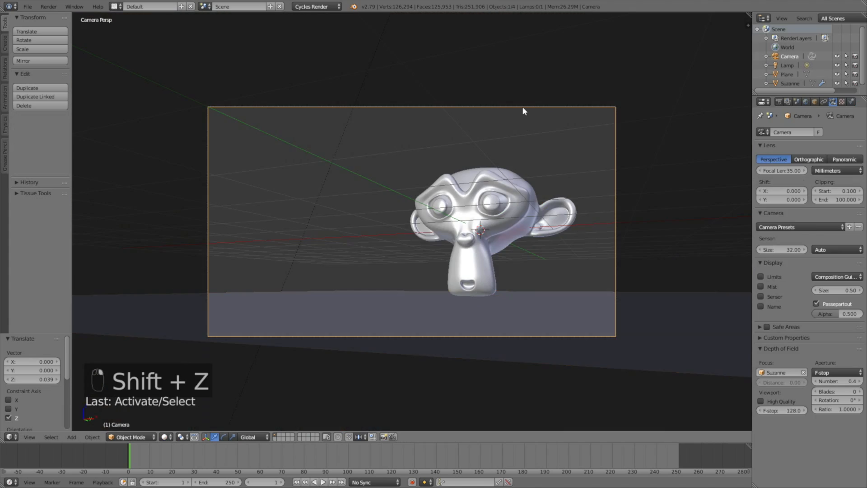
pyautogui.click(411, 221)
# - Render the image at 100% resolution with denoising enabled on the render layer
pyautogui.click(780, 102)
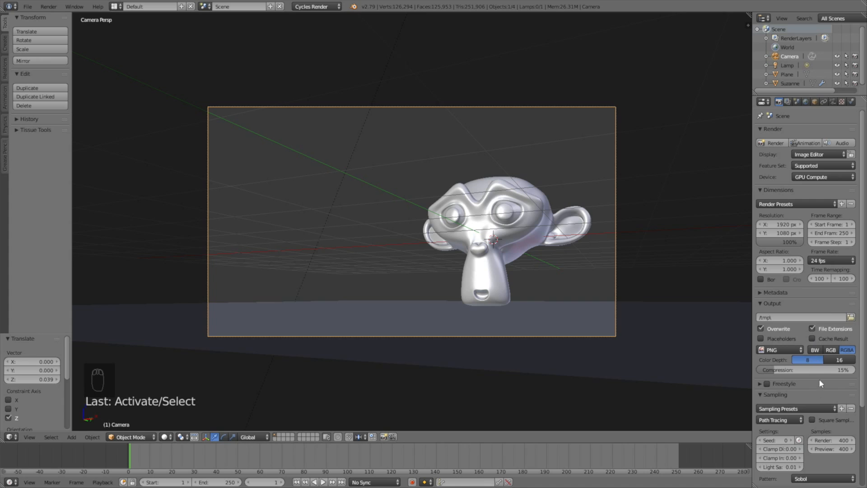
pyautogui.click(788, 102)
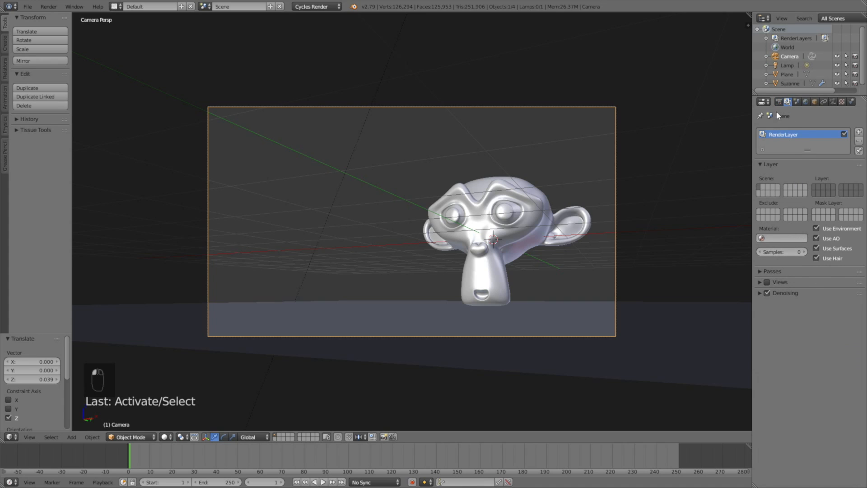
pyautogui.click(779, 102)
pyautogui.click(776, 143)
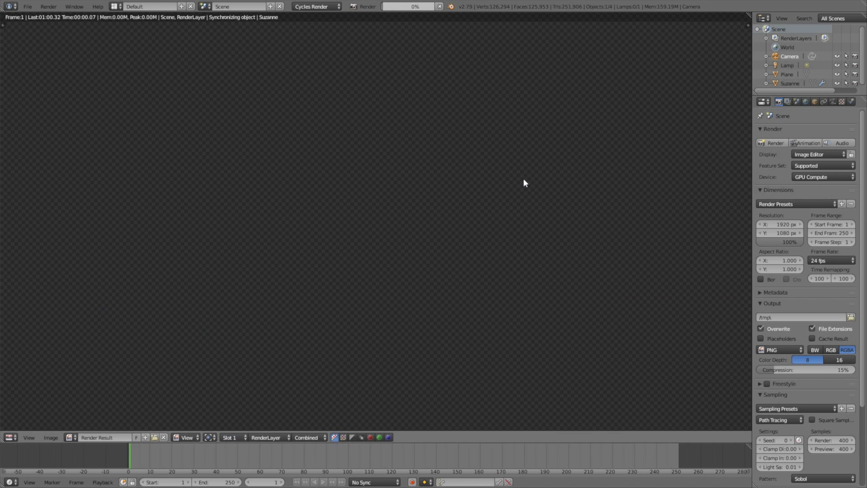